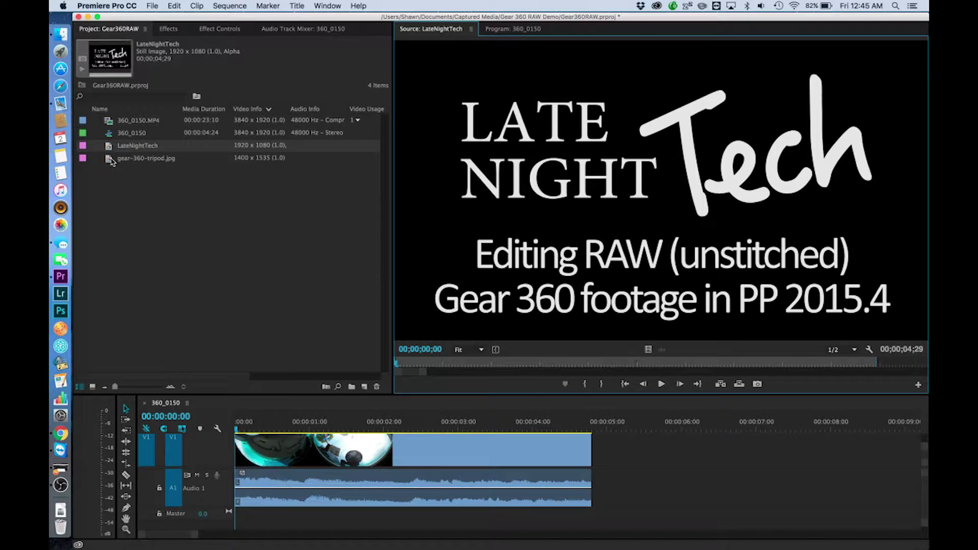
Preview gear-360-tripod.jpg in the Source monitor, then view the 360_0150 sequence's raw dual-fisheye frame
double_click(111, 160)
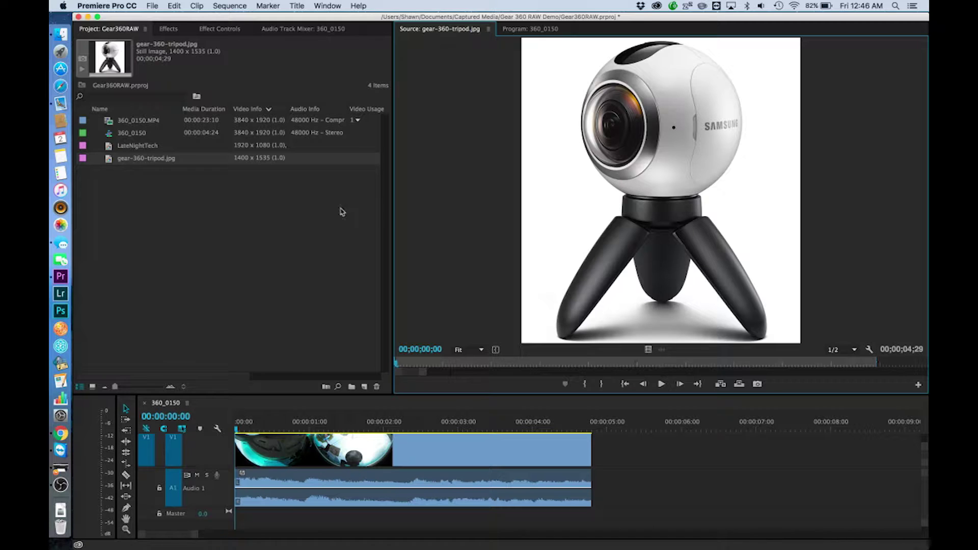
click(530, 29)
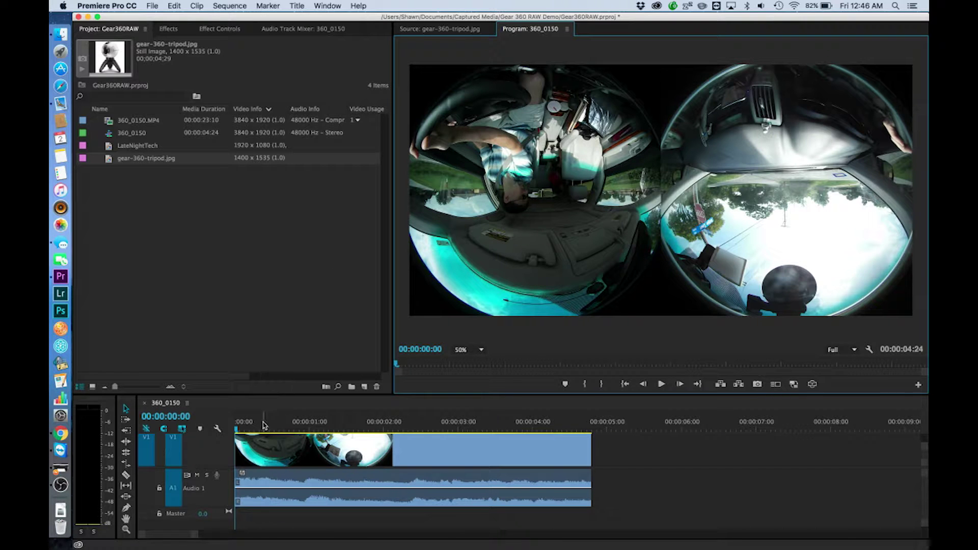
key(space)
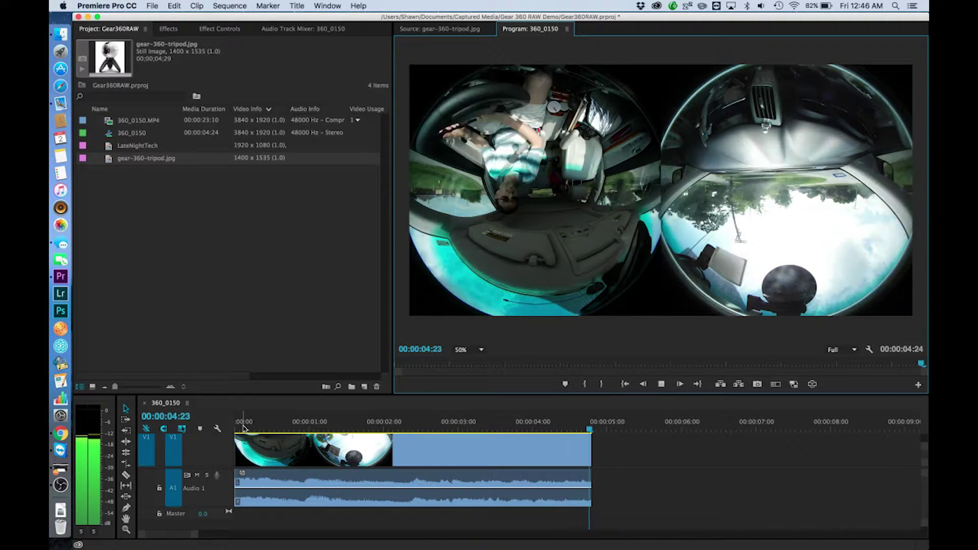
click(243, 427)
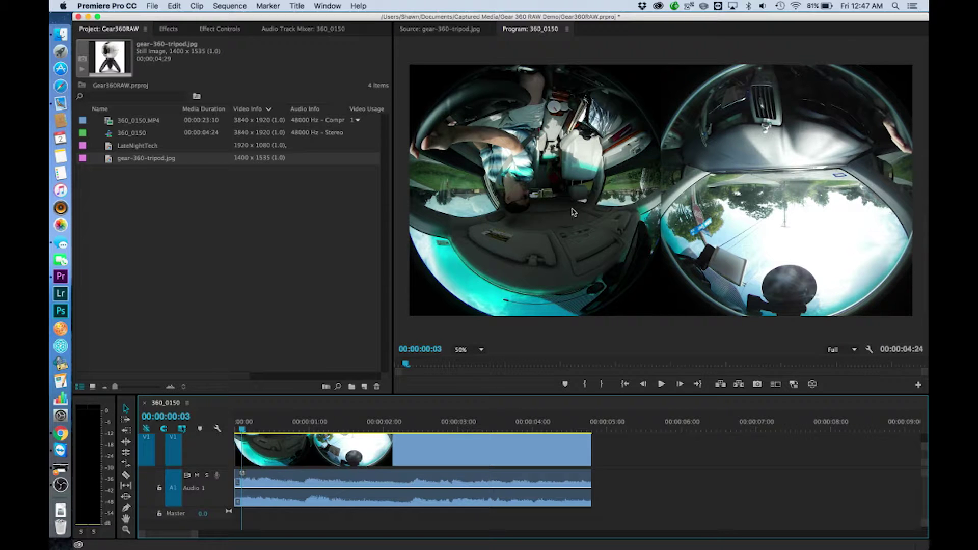
click(172, 30)
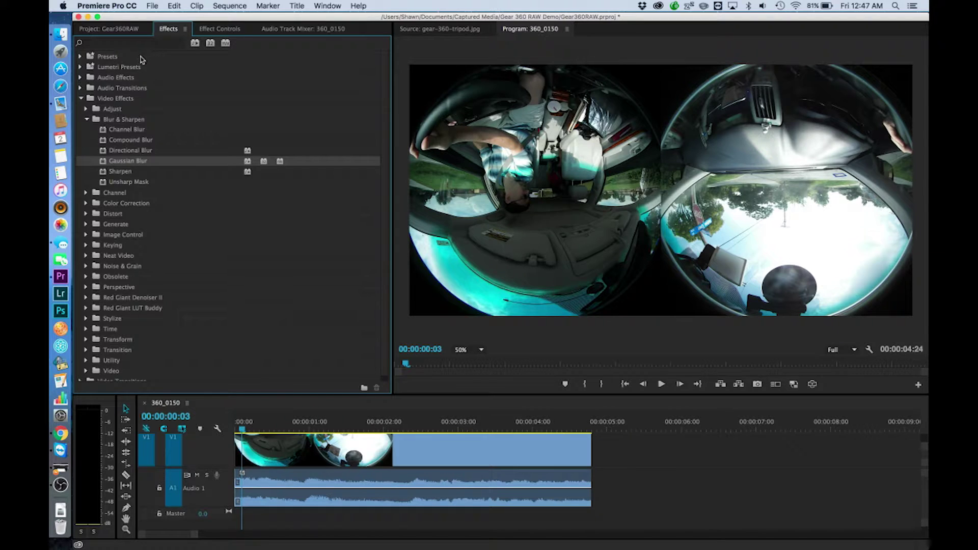
Apply Vertical Flip to the 360_0150 clip and filter the Effects list by 'color'
click(129, 44)
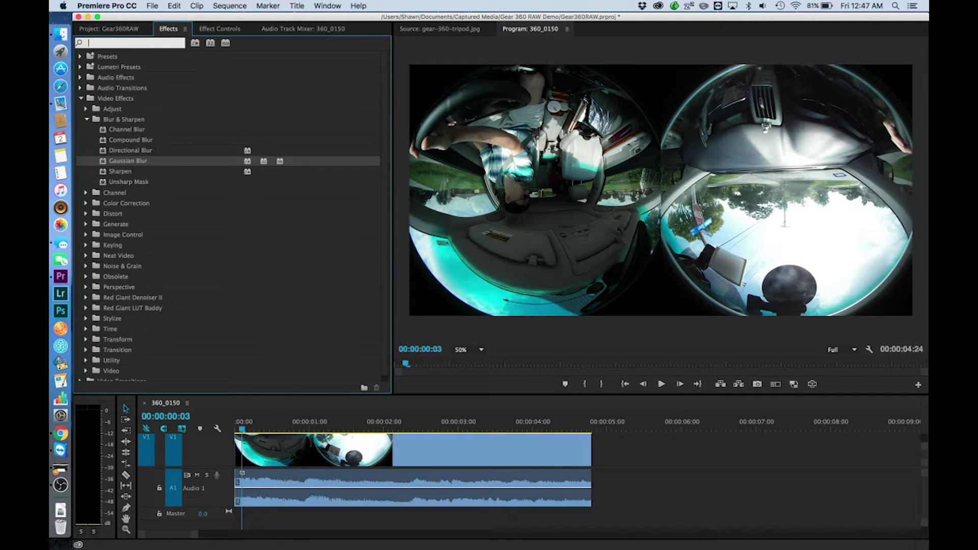
text(flip)
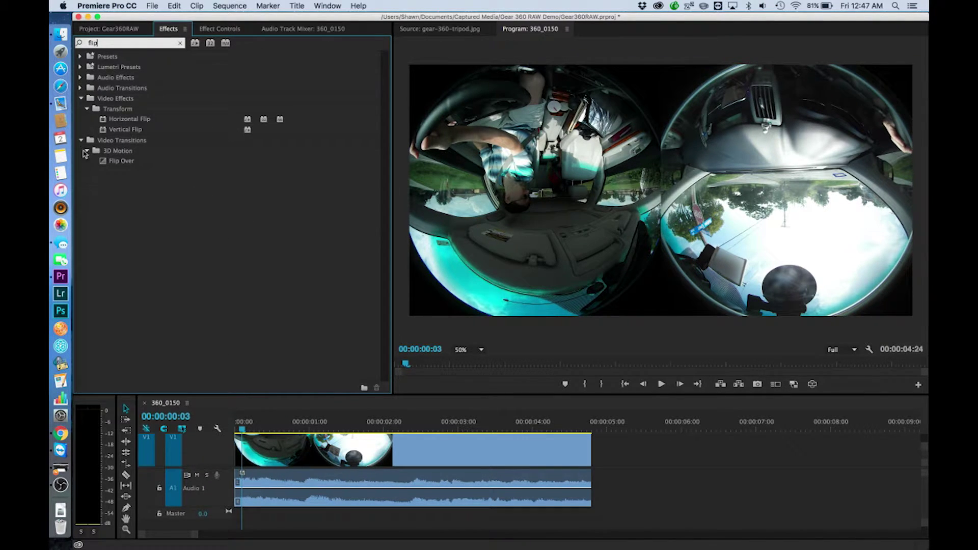
click(106, 131)
drag(106, 132, 367, 453)
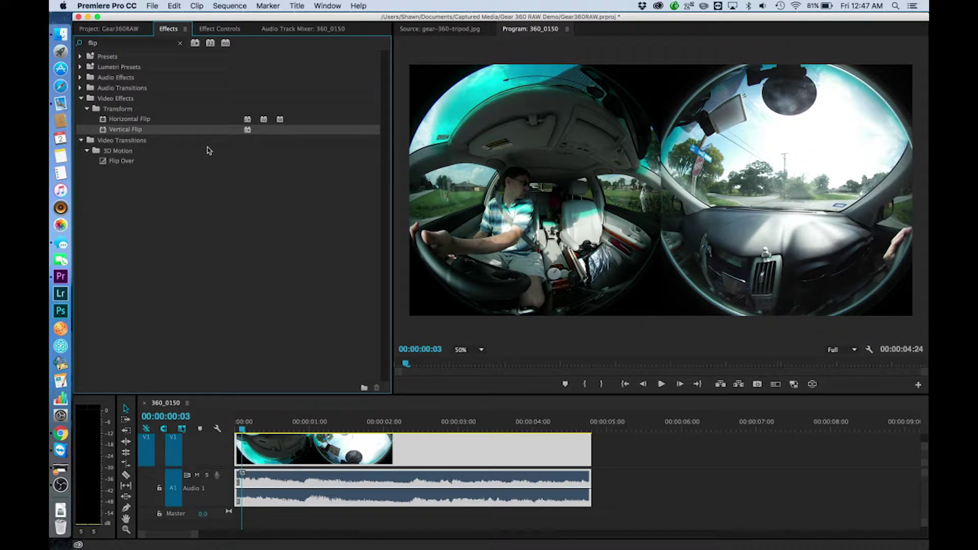
click(107, 44)
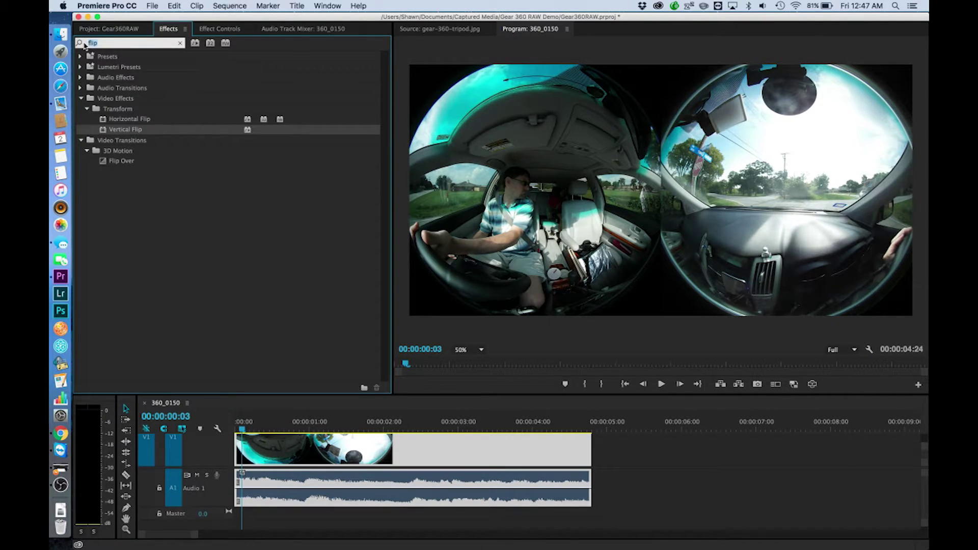
text(color)
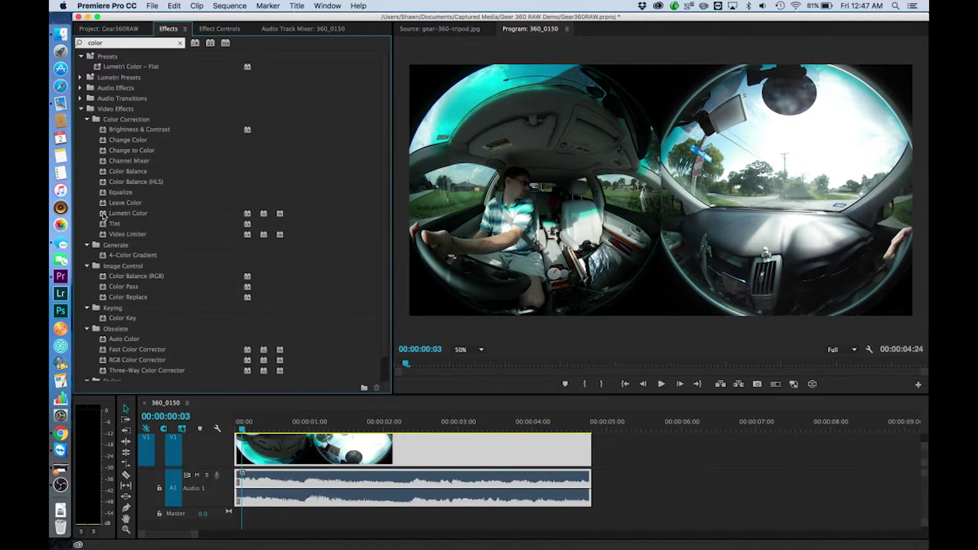
Apply Lumetri Color to the clip and set Basic Correction Temperature to 15
drag(106, 215, 358, 443)
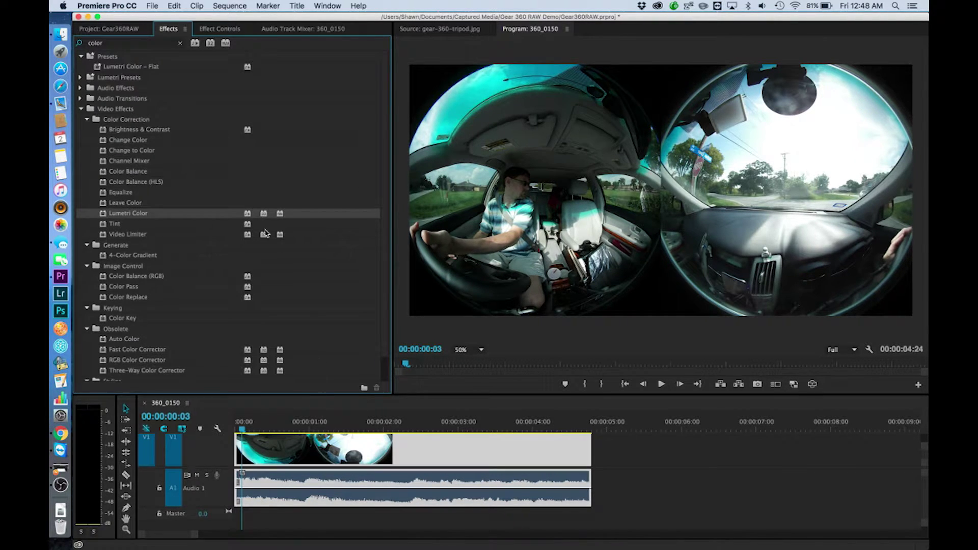
click(222, 30)
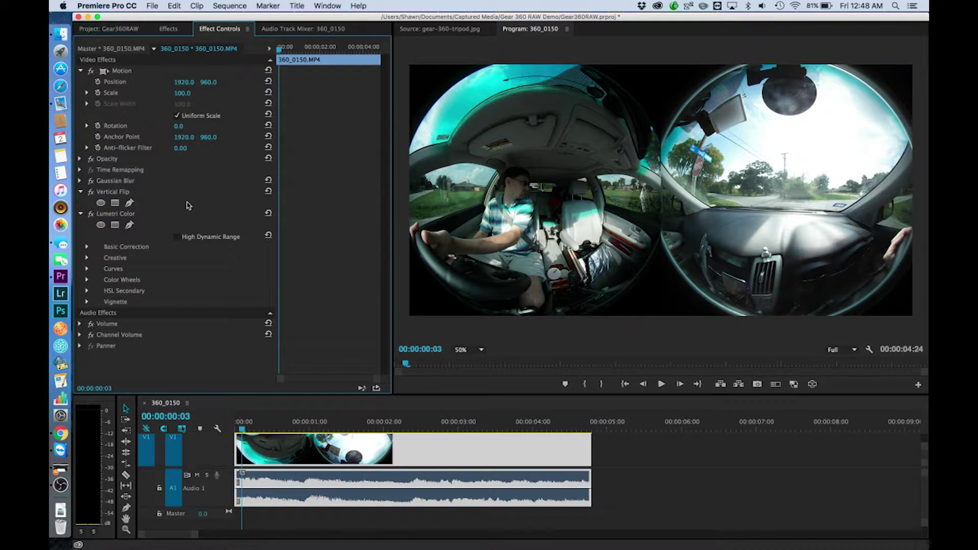
click(88, 247)
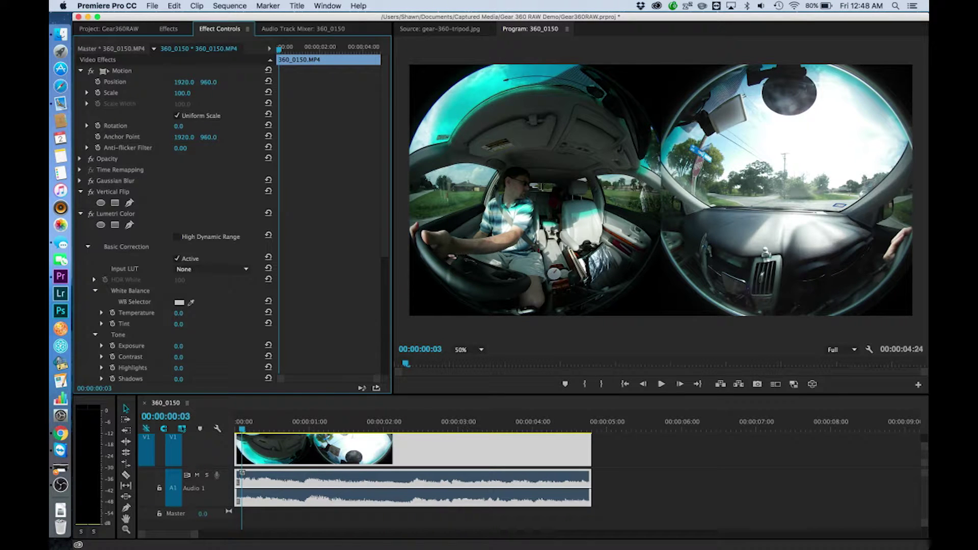
click(180, 312)
text(15)
key(Tab)
Try raising the Lumetri Exposure, then reset Exposure to 0
click(179, 349)
drag(178, 348, 184, 348)
click(184, 348)
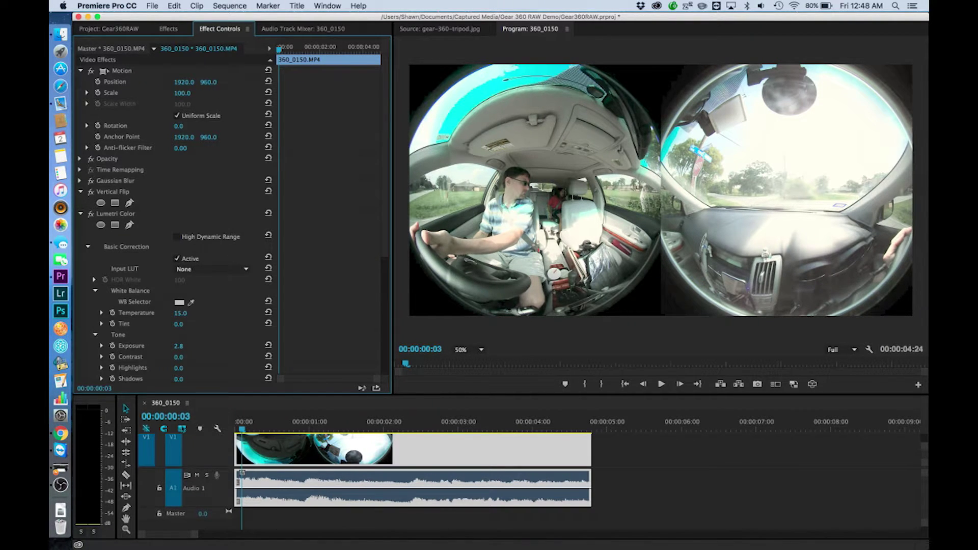
click(181, 346)
text(0)
key(Tab)
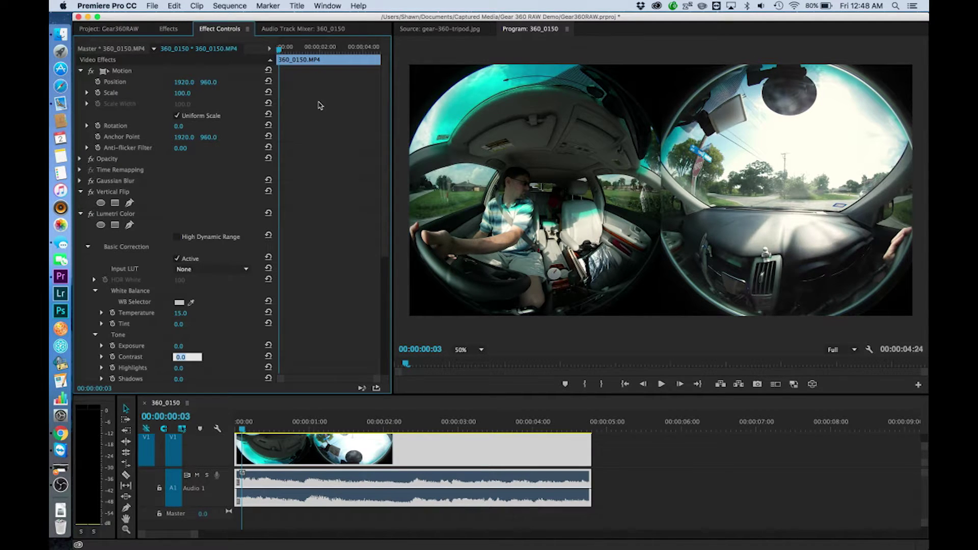
Return to the Project: Gear360RAW bin list
click(116, 29)
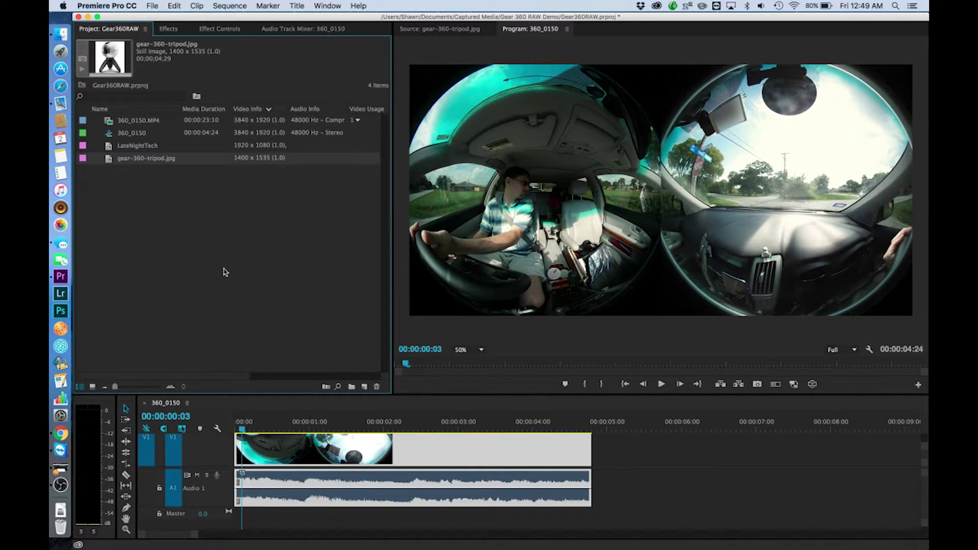
Open the Export Settings dialog for the 360_0150 sequence via File > Export > Media
click(153, 6)
mouse_move(265, 269)
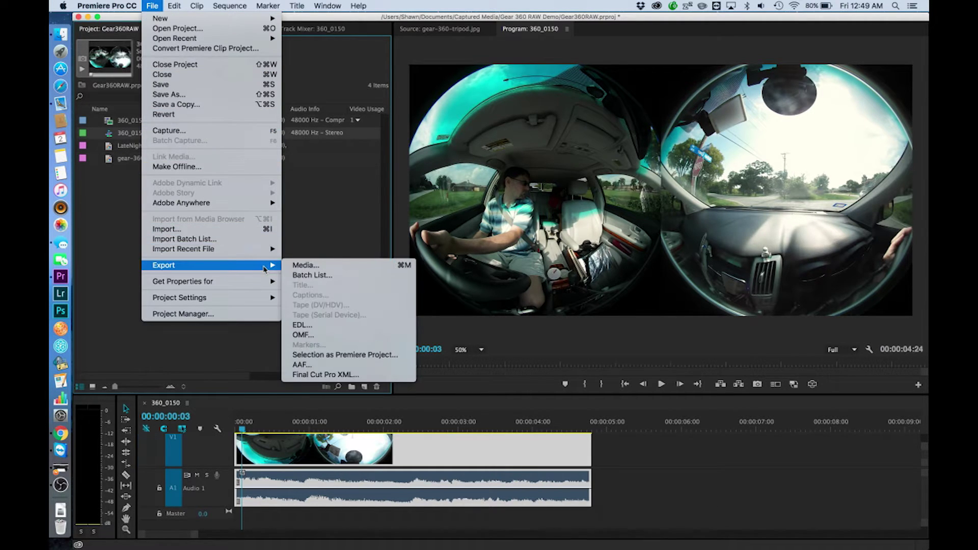
click(306, 265)
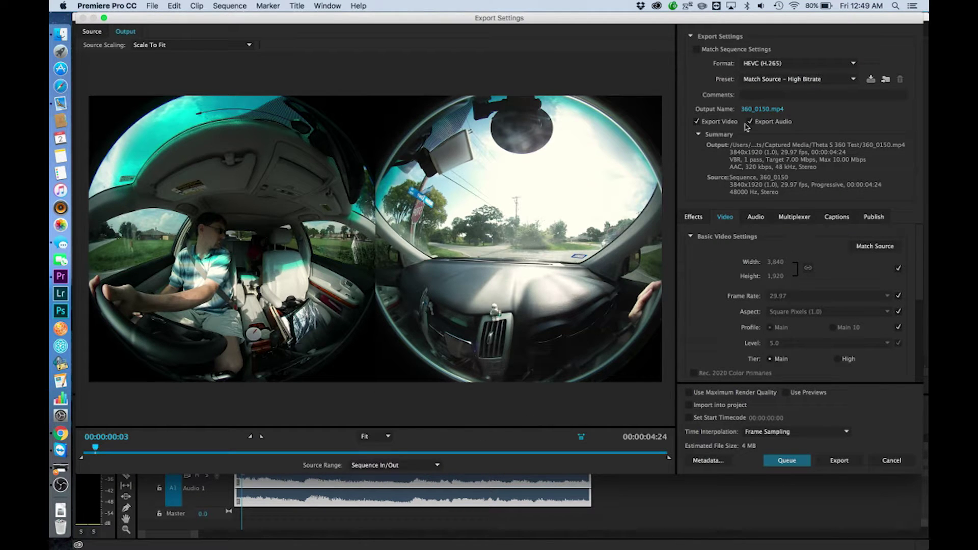
Keep HEVC (H.265) as the format and choose the Gear 360 RAW 4K Export preset
click(764, 66)
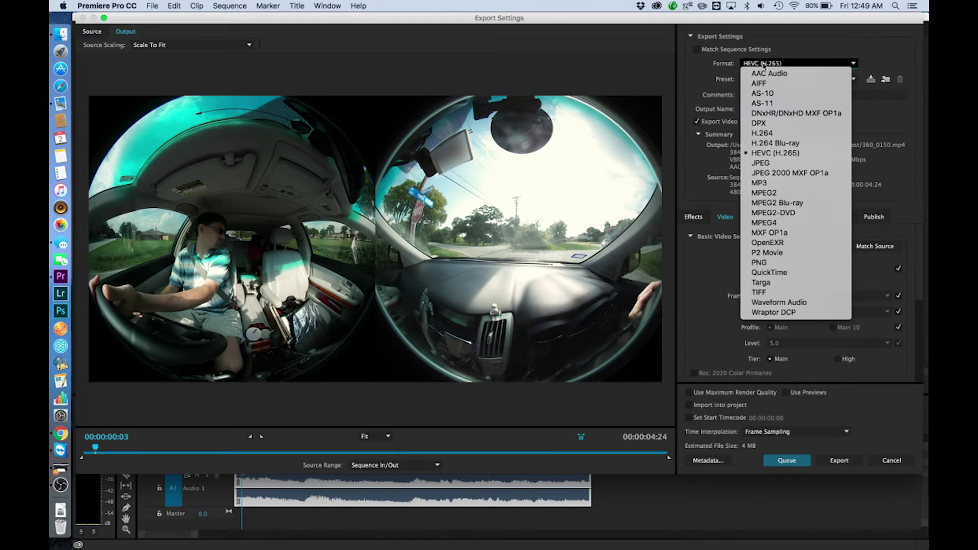
click(766, 154)
click(801, 80)
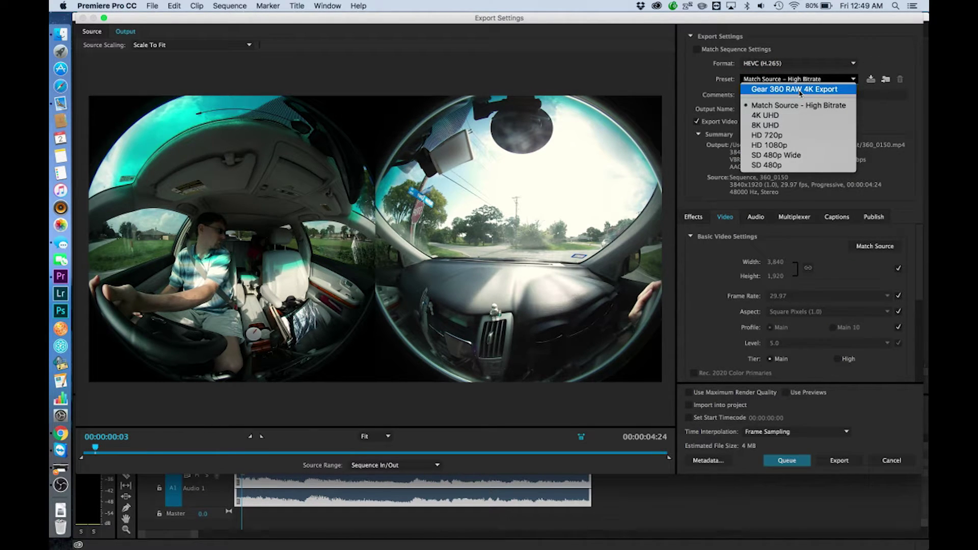
click(801, 91)
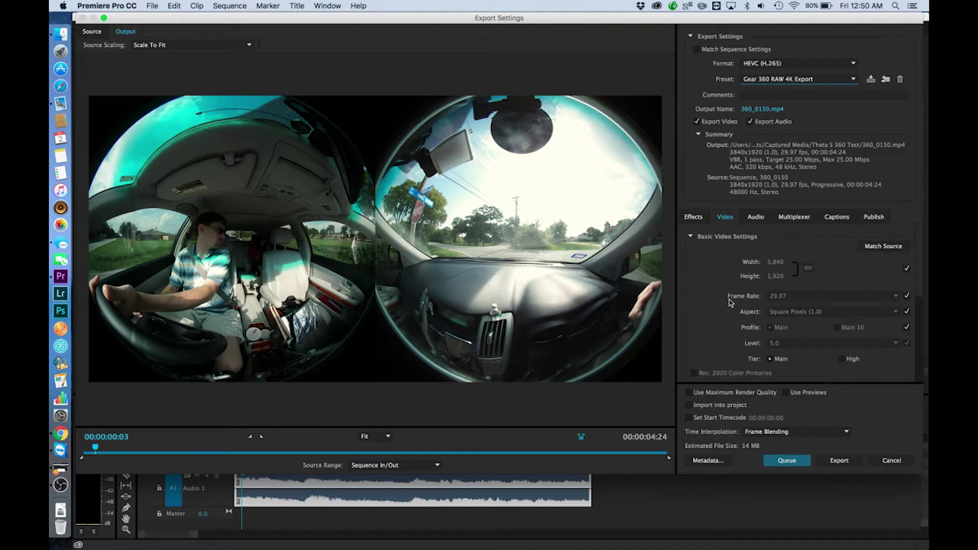
Confirm Quality Good and VR frame layout Stereoscopic - Side by Side, then export
scroll(714, 305, down, 5)
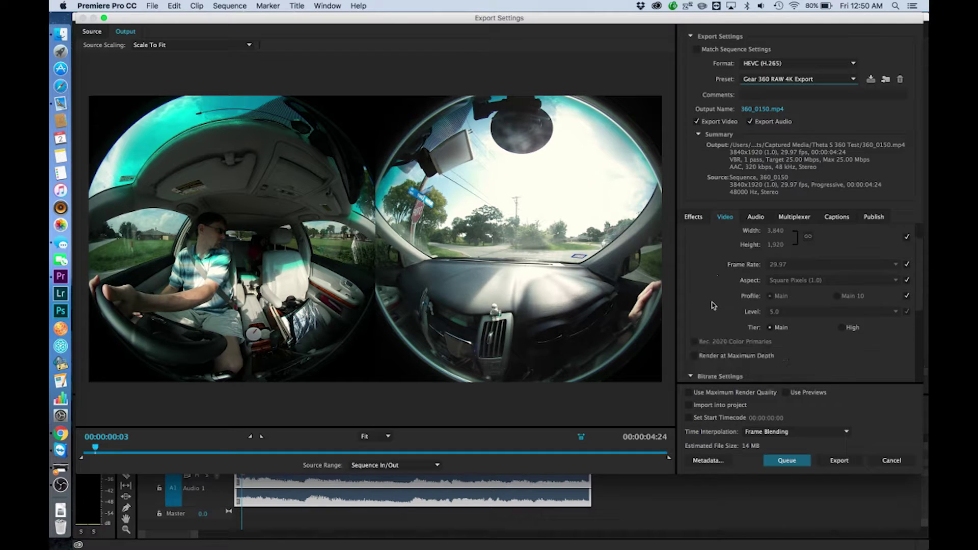
scroll(713, 305, down, 2)
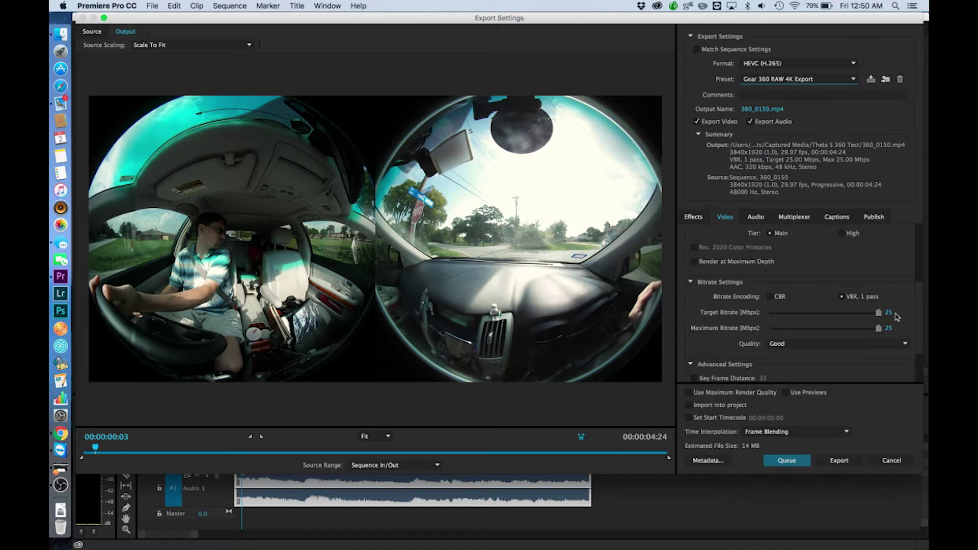
scroll(921, 320, down, 4)
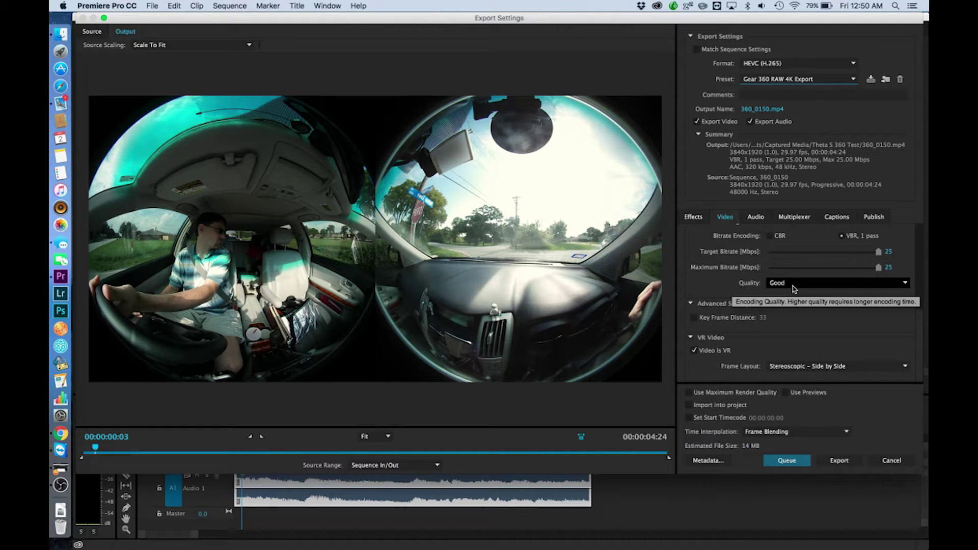
click(794, 286)
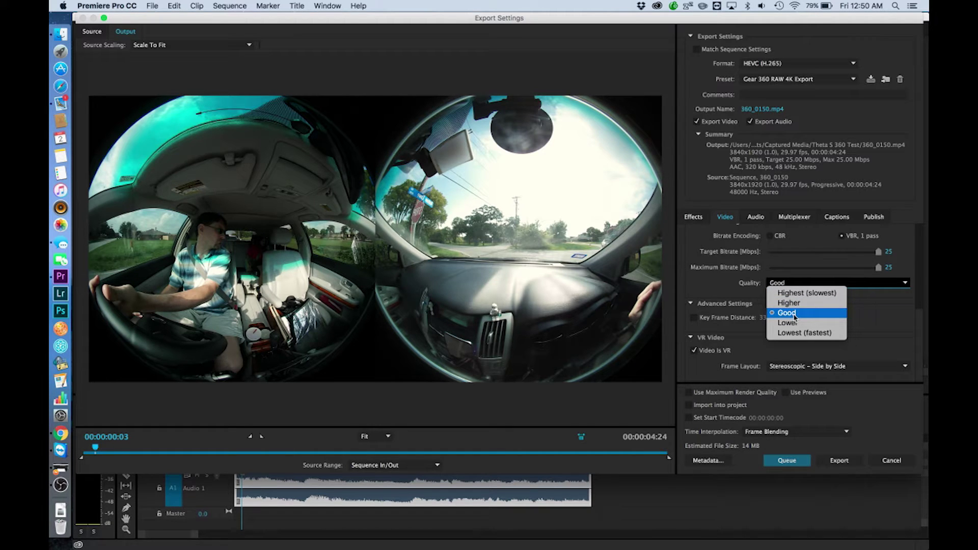
click(870, 315)
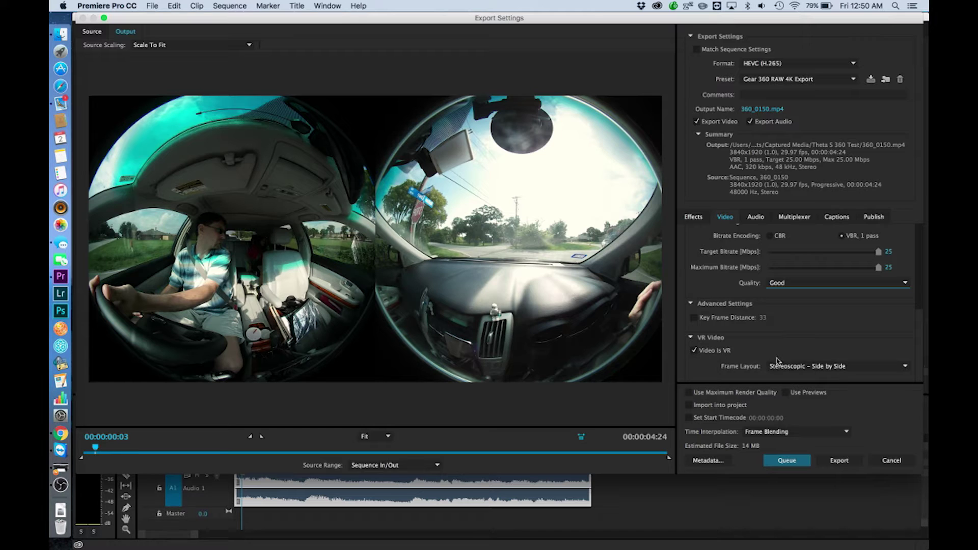
click(795, 367)
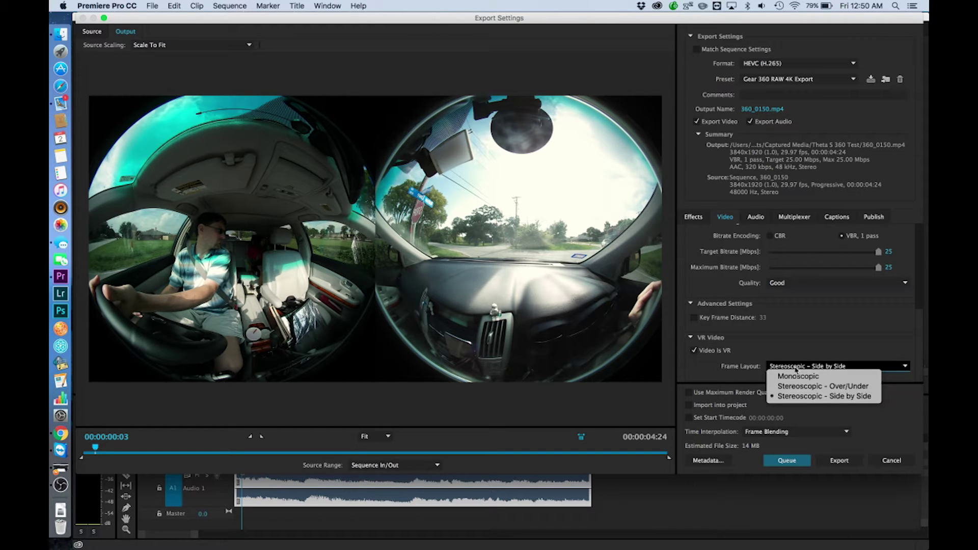
click(798, 398)
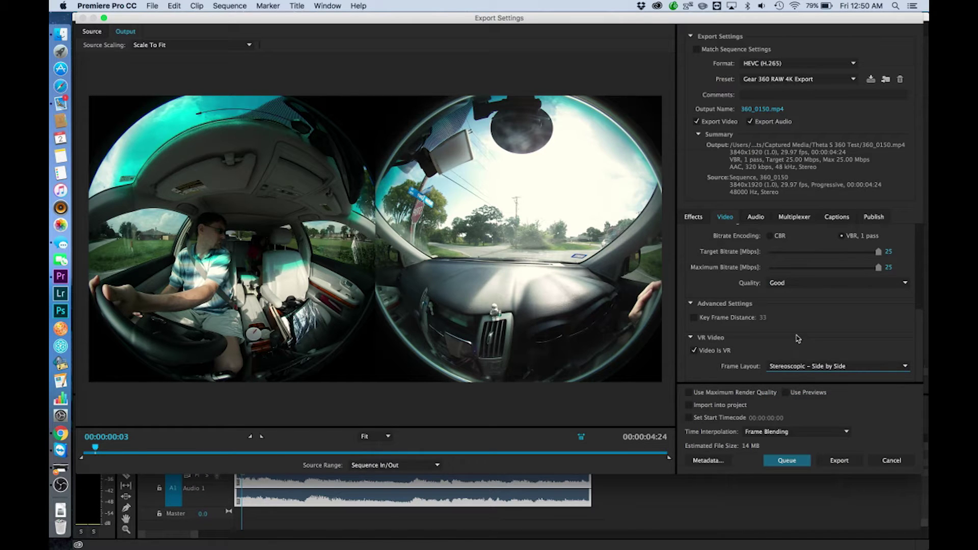
click(840, 461)
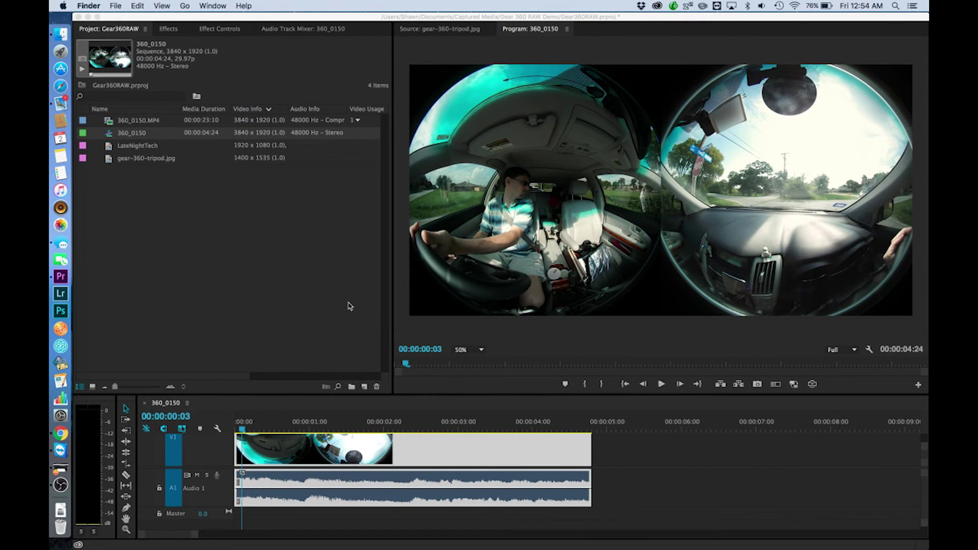
Open a Finder window on the Gear 360 RAW Demo folder to find 360_0150.mp4
click(69, 37)
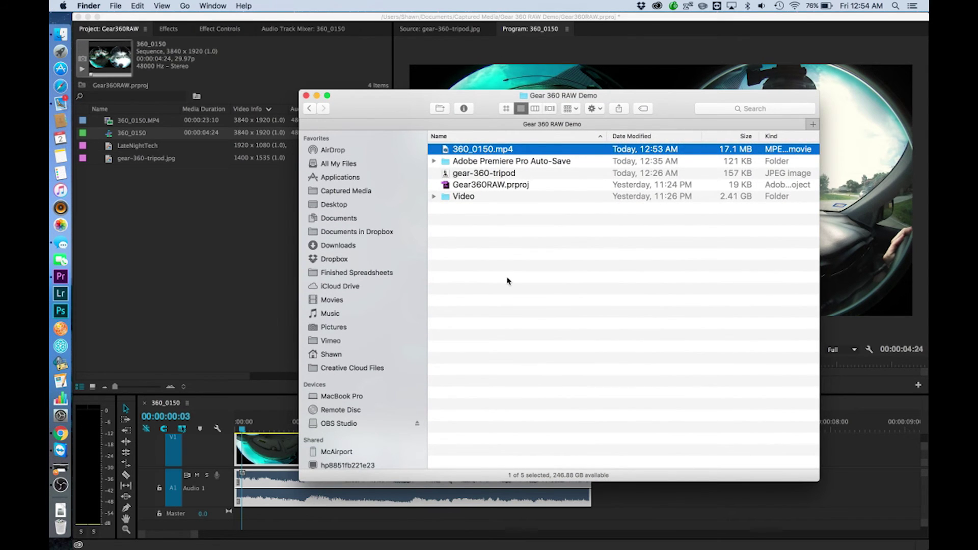